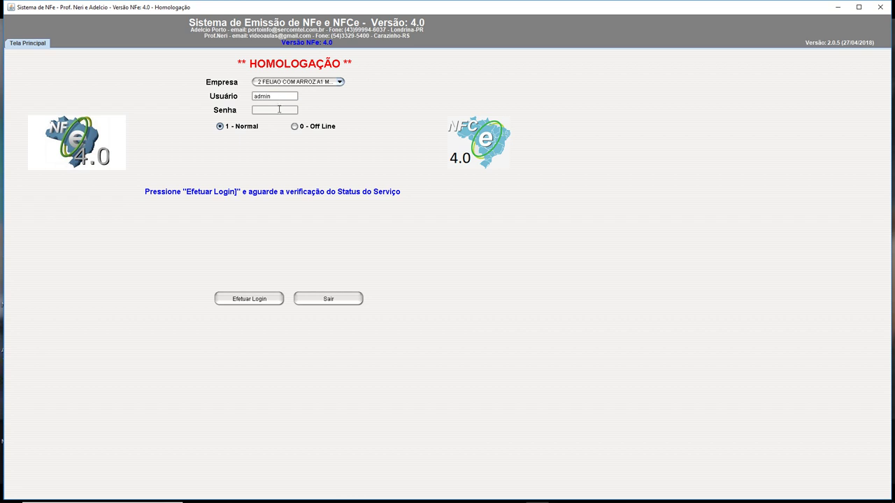
Log in as admin in '0 - Off Line' mode using the admin password.
{"action": "type", "text": "2345"}
{"action": "left_click", "coordinate": [295, 127]}
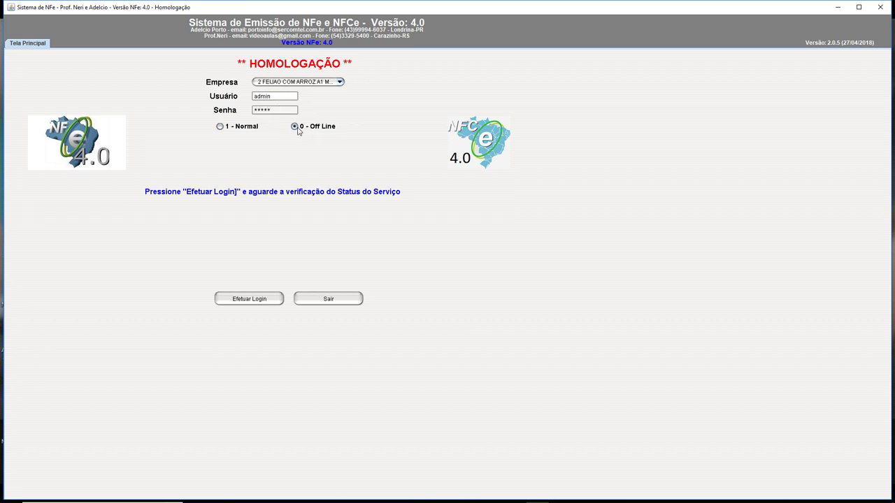
{"action": "left_click", "coordinate": [260, 302]}
{"action": "left_click", "coordinate": [319, 61]}
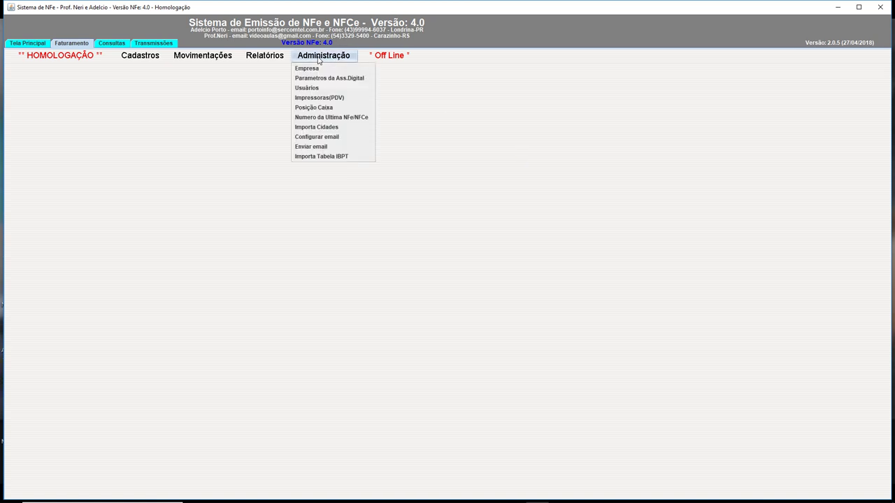
Open Administração > Usuários and inspect the caixa01 and caixa03 user records.
{"action": "left_click", "coordinate": [326, 90]}
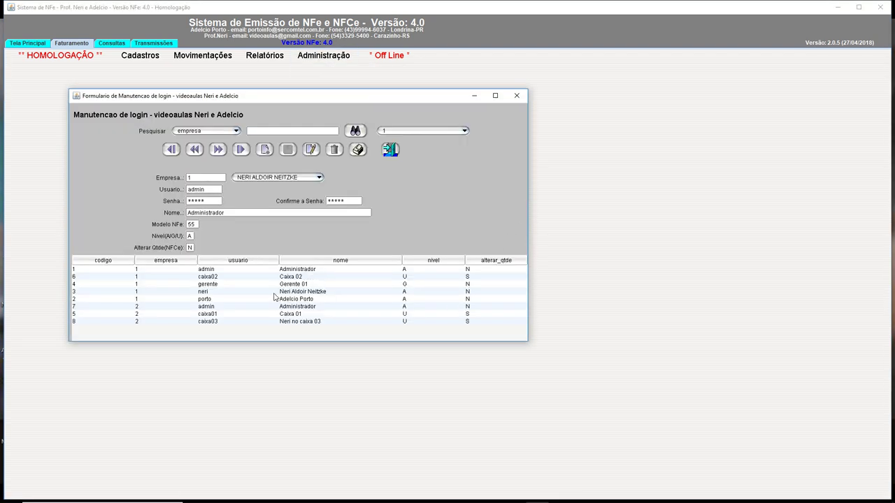
{"action": "left_click", "coordinate": [201, 316]}
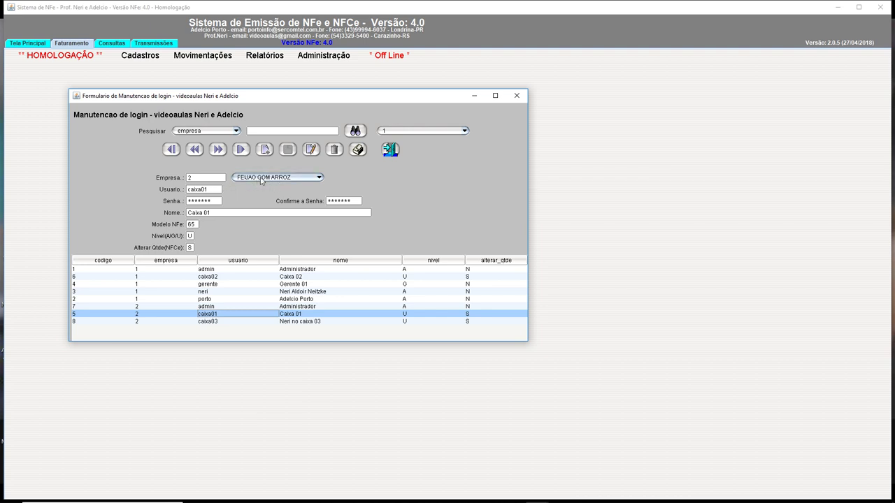
{"action": "left_click_drag", "start_coordinate": [209, 189], "coordinate": [179, 189]}
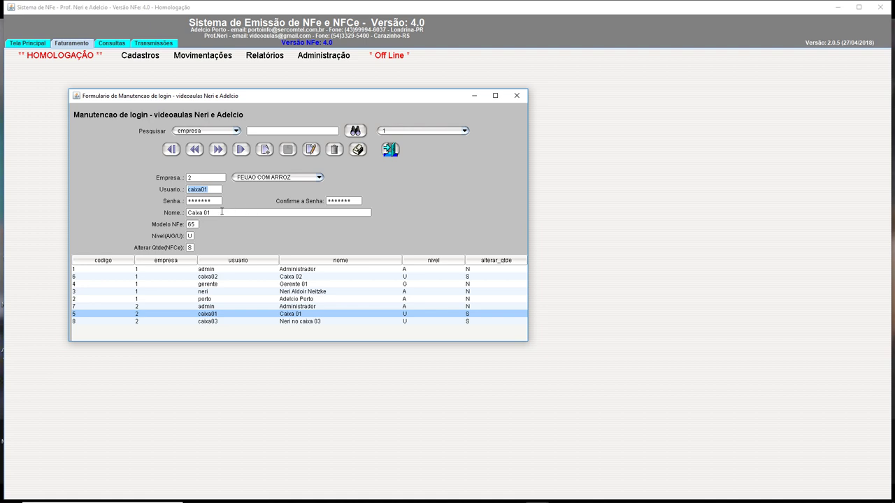
{"action": "left_click", "coordinate": [216, 212]}
{"action": "left_click_drag", "start_coordinate": [227, 211], "coordinate": [154, 214]}
{"action": "mouse_move", "coordinate": [190, 236]}
{"action": "left_click", "coordinate": [206, 322]}
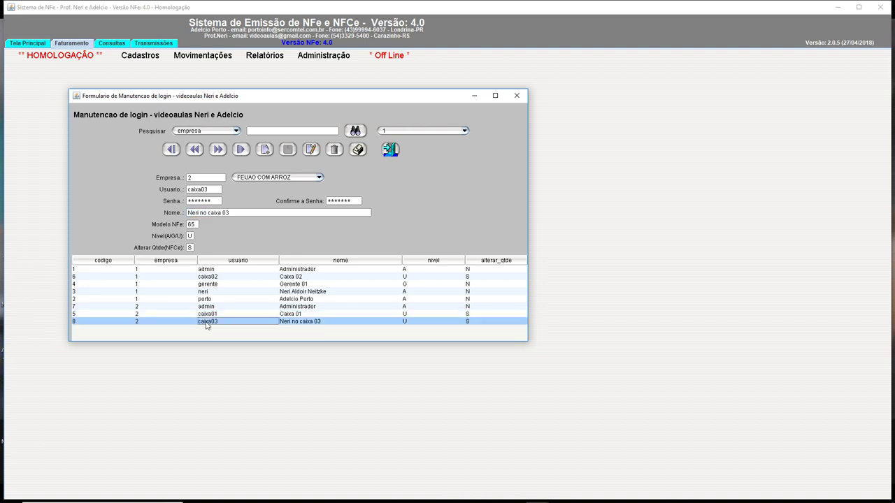
Start a new user record caixa04 assigned to company 2 FEIJAO COM ARROZ.
{"action": "left_click", "coordinate": [265, 149]}
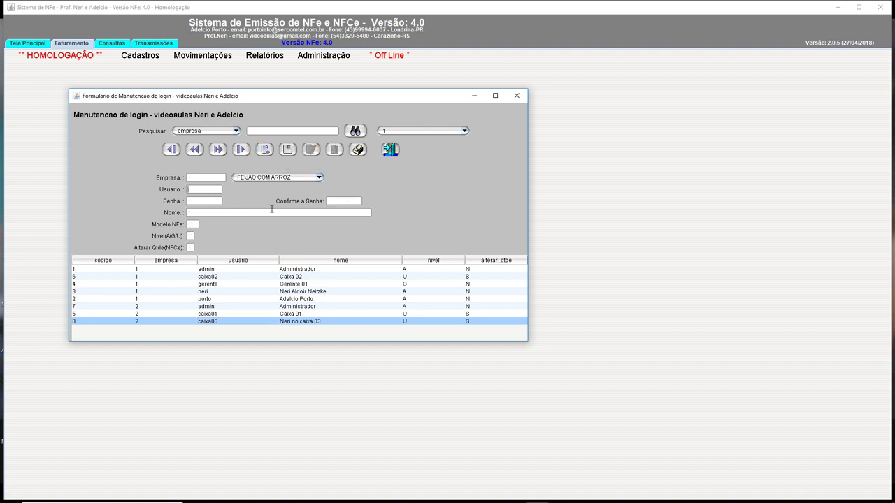
{"action": "type", "text": "caixa04"}
{"action": "left_click", "coordinate": [286, 177]}
{"action": "left_click", "coordinate": [274, 197]}
{"action": "left_click", "coordinate": [264, 178]}
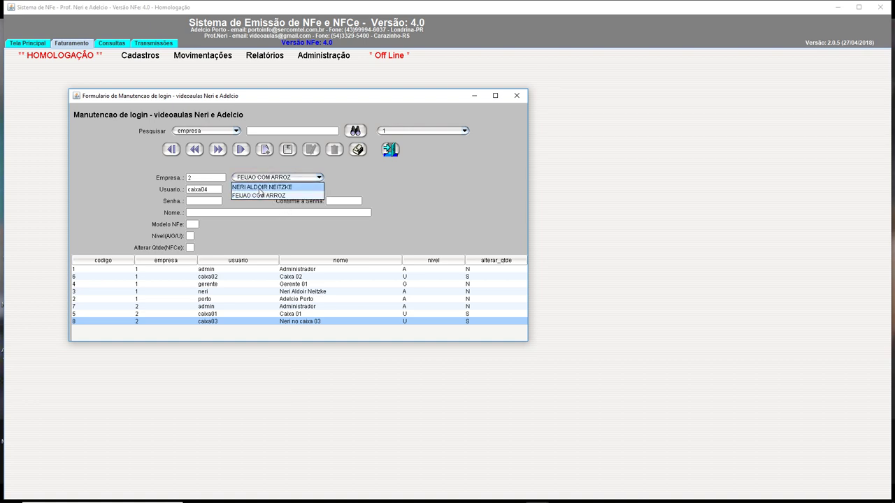
{"action": "left_click", "coordinate": [260, 195]}
{"action": "left_click", "coordinate": [265, 178]}
{"action": "left_click", "coordinate": [246, 195]}
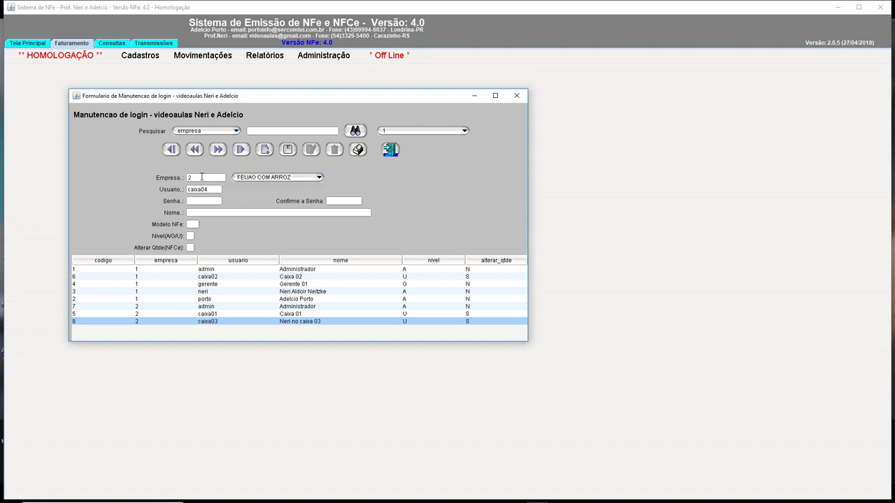
Give caixa04 a password, display name, Modelo NFe 65, Nível G, Alterar Qtde S, and save.
{"action": "left_click", "coordinate": [207, 203]}
{"action": "type", "text": "12345"}
{"action": "type", "text": "6"}
{"action": "type", "text": "12345"}
{"action": "type", "text": "6"}
{"action": "type", "text": "Caixa"}
{"action": "type", "text": " 04"}
{"action": "type", "text": " Nerizon"}
{"action": "key", "text": "Tab"}
{"action": "type", "text": "65"}
{"action": "type", "text": "G"}
{"action": "type", "text": "S"}
{"action": "left_click", "coordinate": [287, 153]}
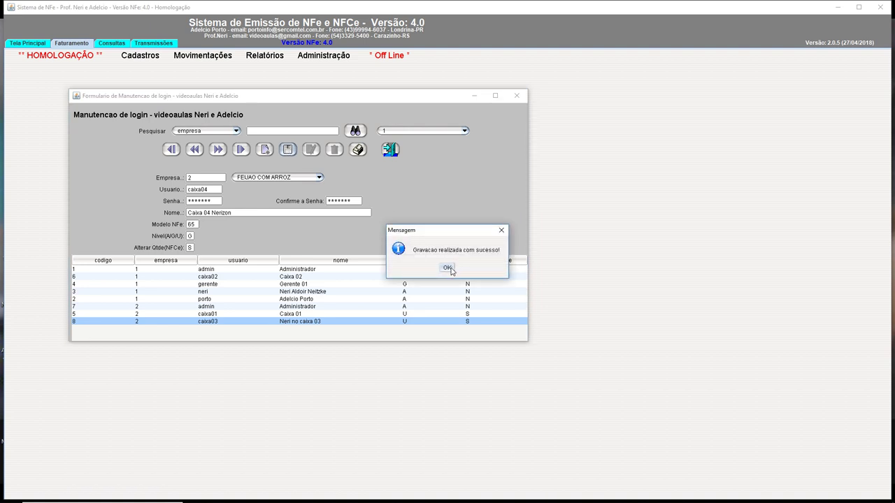
{"action": "left_click", "coordinate": [449, 268]}
{"action": "left_click", "coordinate": [213, 332]}
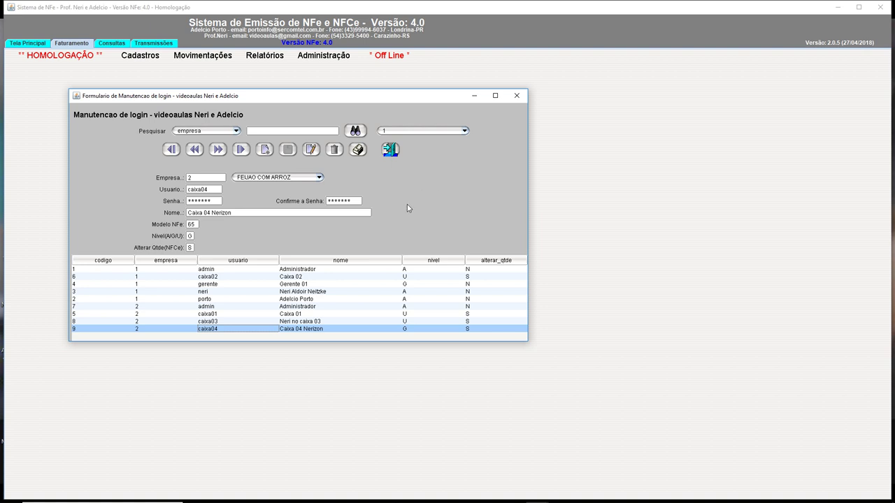
{"action": "left_click", "coordinate": [515, 98]}
Load caixa01 in the cash register form, keeping printer 1 - maquina01.
{"action": "left_click", "coordinate": [346, 62]}
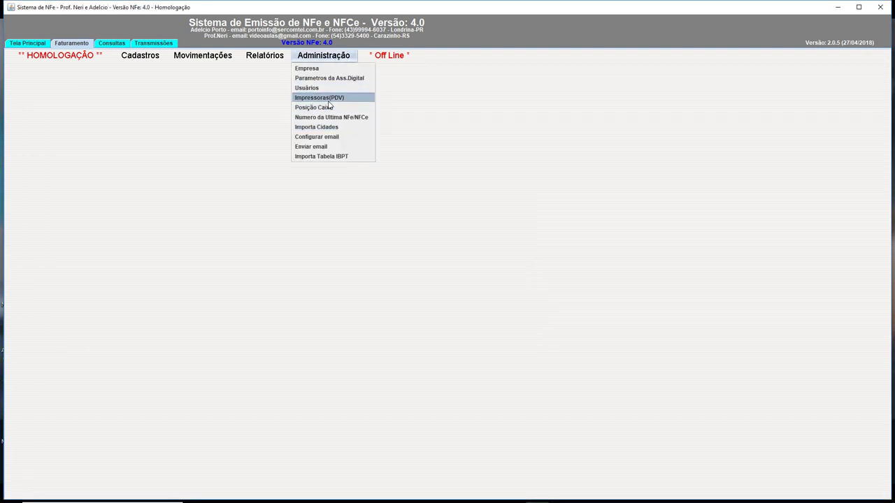
{"action": "left_click", "coordinate": [324, 110]}
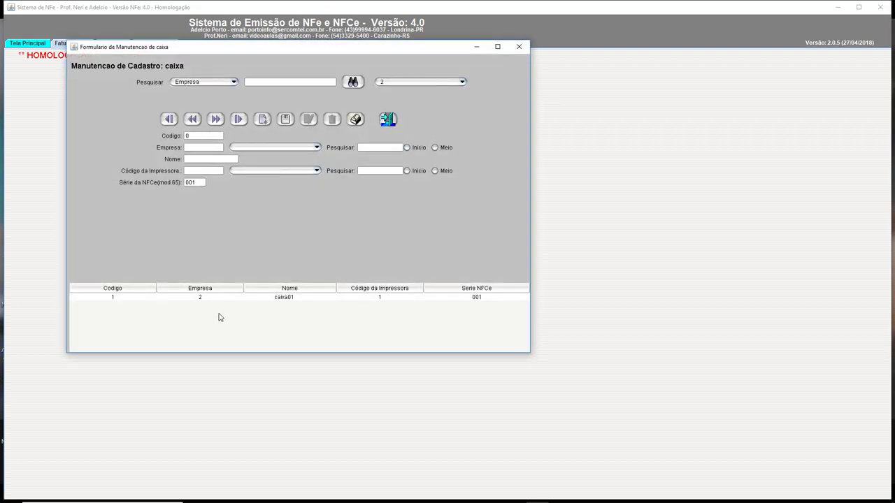
{"action": "left_click", "coordinate": [213, 298]}
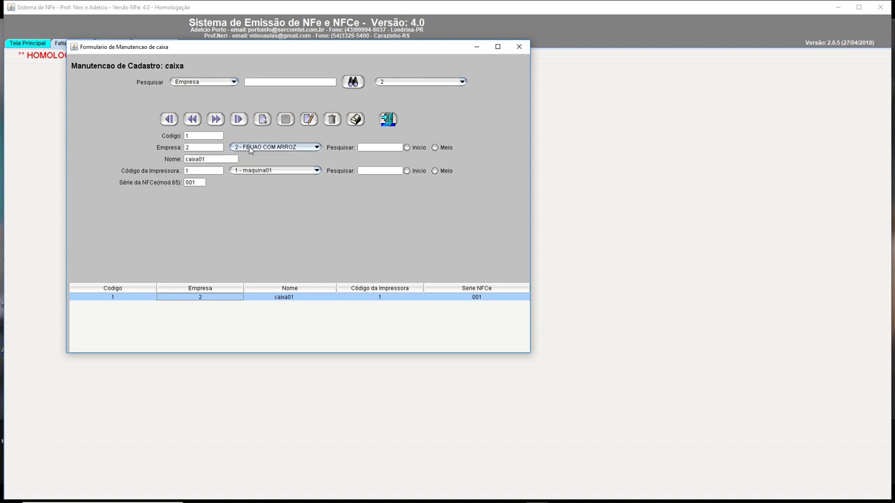
{"action": "left_click", "coordinate": [219, 159]}
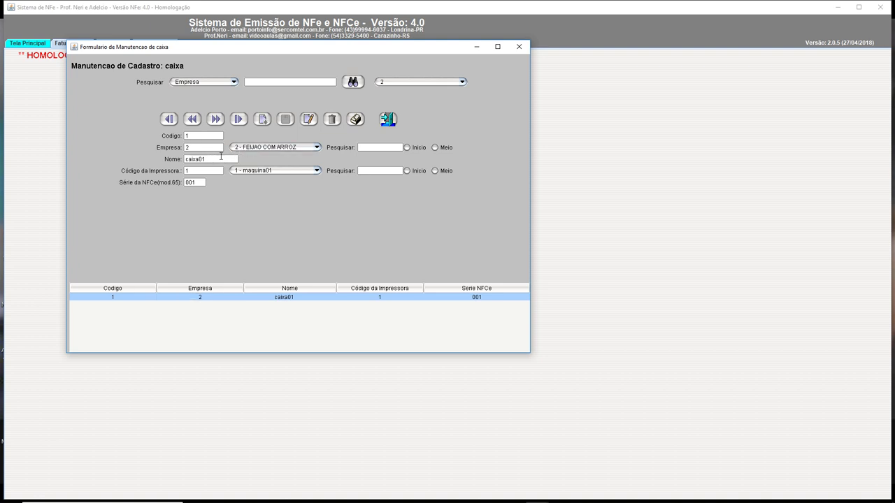
{"action": "left_click_drag", "start_coordinate": [220, 159], "coordinate": [142, 159]}
{"action": "left_click", "coordinate": [199, 172]}
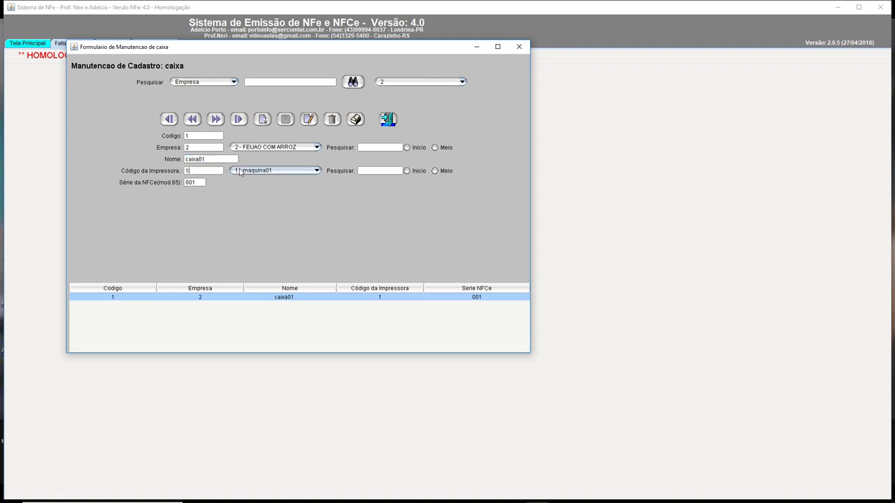
{"action": "left_click", "coordinate": [271, 172]}
{"action": "left_click", "coordinate": [271, 179]}
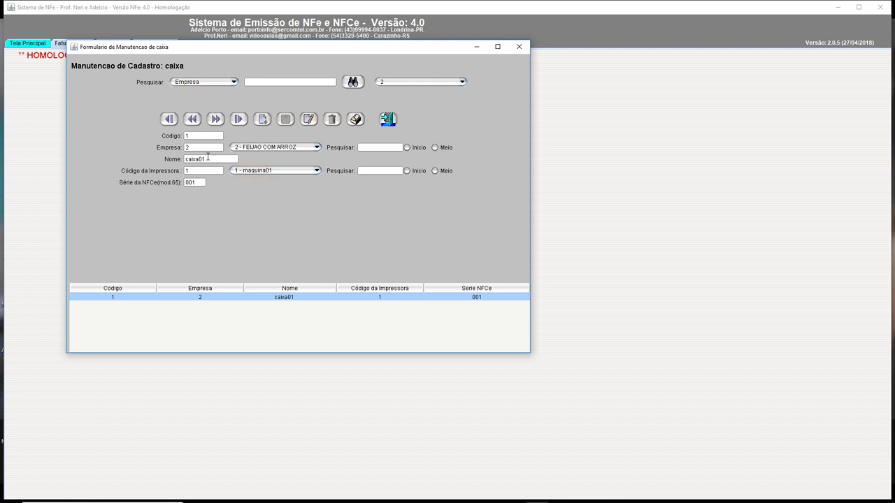
{"action": "left_click_drag", "start_coordinate": [207, 158], "coordinate": [155, 154]}
Change caixa01's NFC-e series from 001 to 200 and save for produção and homologação.
{"action": "left_click", "coordinate": [201, 184]}
{"action": "left_click_drag", "start_coordinate": [201, 184], "coordinate": [142, 179]}
{"action": "type", "text": "200"}
{"action": "left_click", "coordinate": [310, 120]}
{"action": "left_click", "coordinate": [448, 266]}
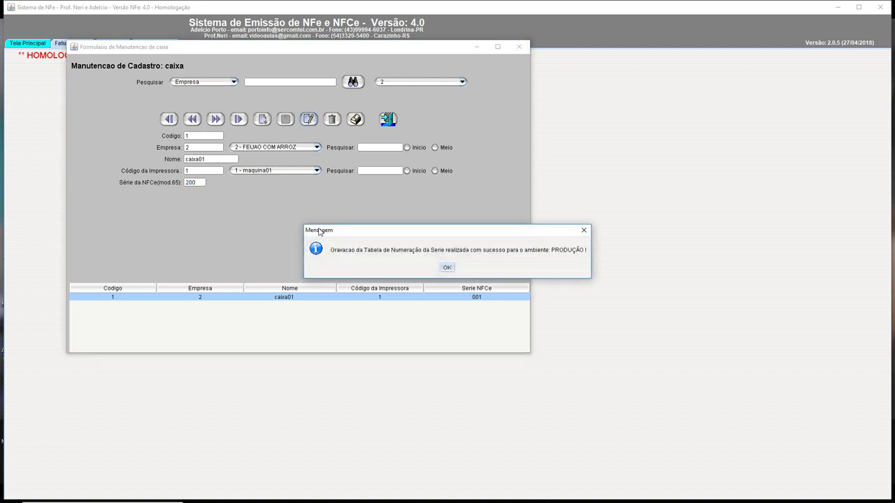
{"action": "left_click", "coordinate": [446, 269]}
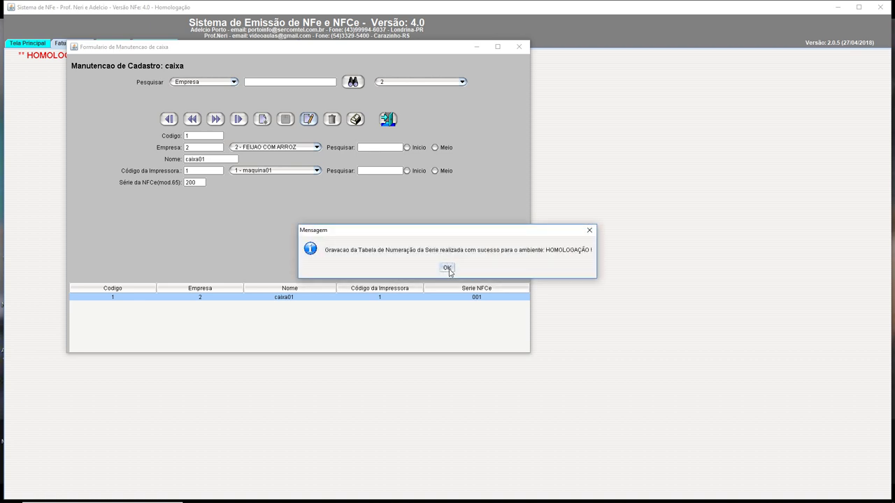
{"action": "left_click", "coordinate": [447, 268]}
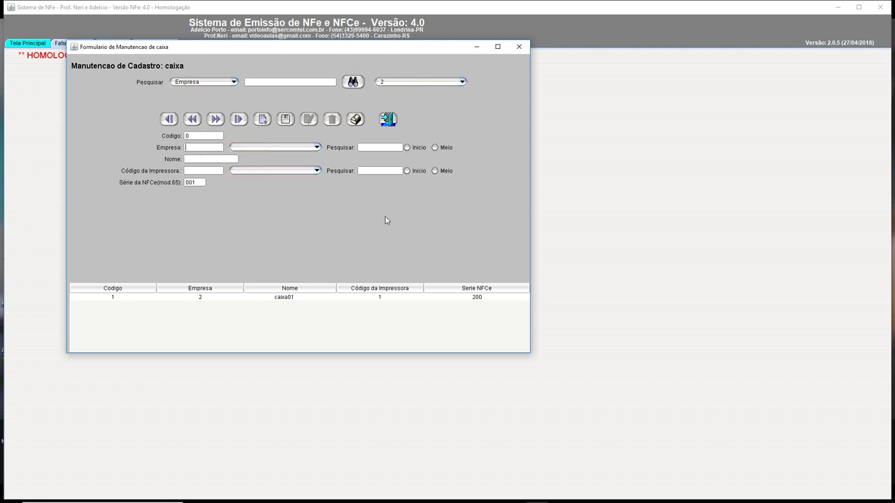
Confirm caixa01's series 200 and login record, close both forms, and exit the system.
{"action": "left_click", "coordinate": [277, 299]}
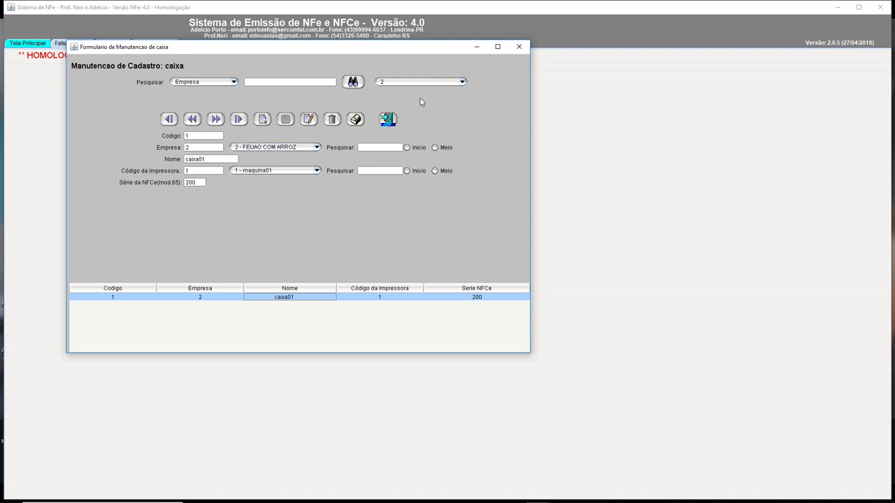
{"action": "left_click", "coordinate": [518, 46]}
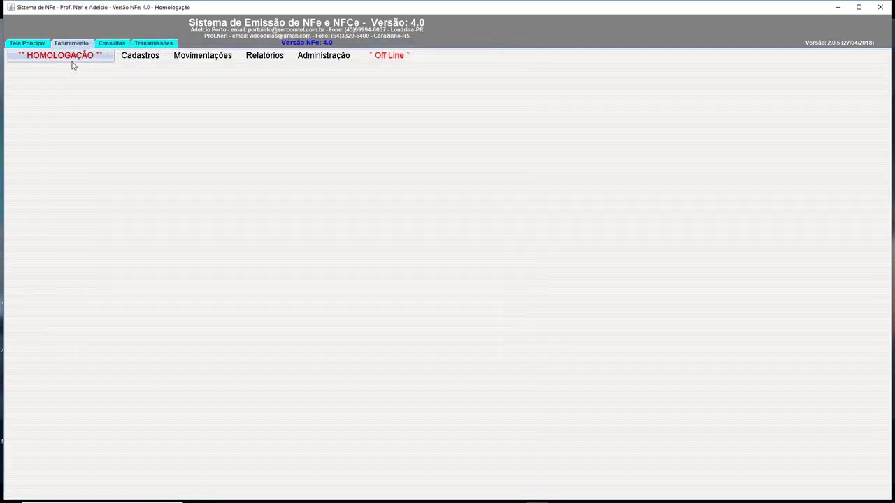
{"action": "left_click", "coordinate": [304, 61]}
{"action": "left_click", "coordinate": [330, 96]}
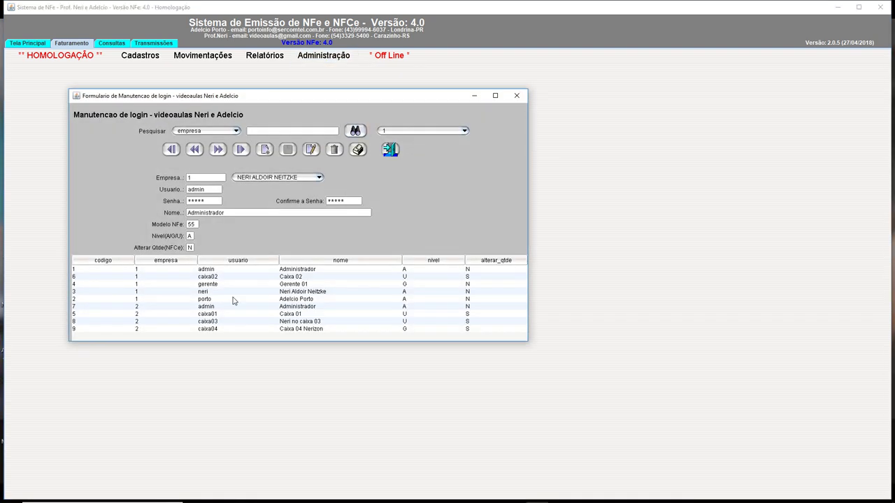
{"action": "left_click", "coordinate": [207, 321]}
{"action": "left_click", "coordinate": [207, 313]}
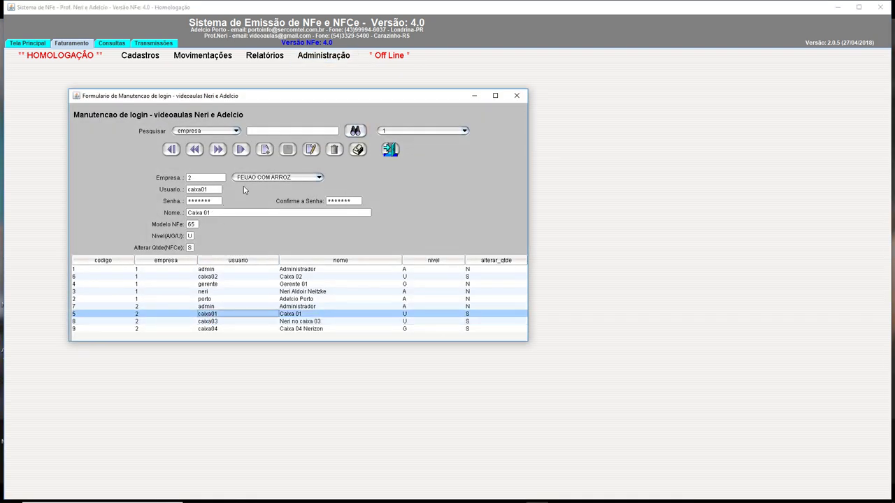
{"action": "left_click", "coordinate": [515, 97]}
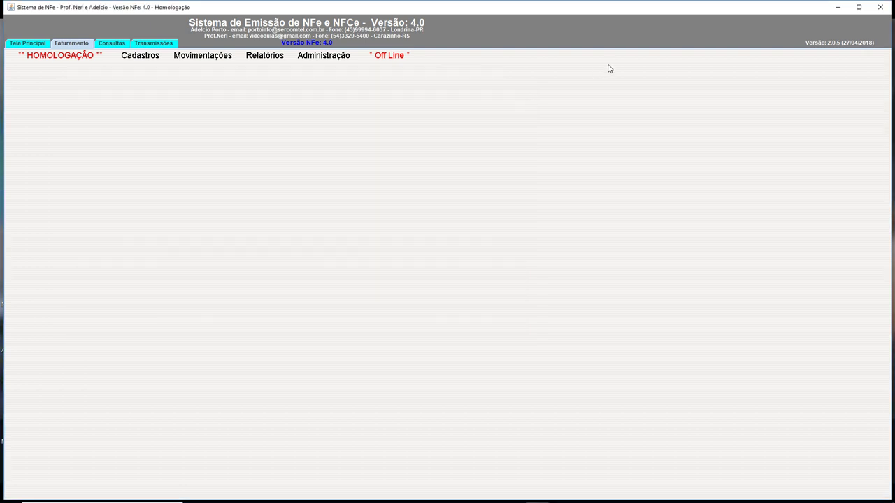
{"action": "left_click", "coordinate": [882, 8]}
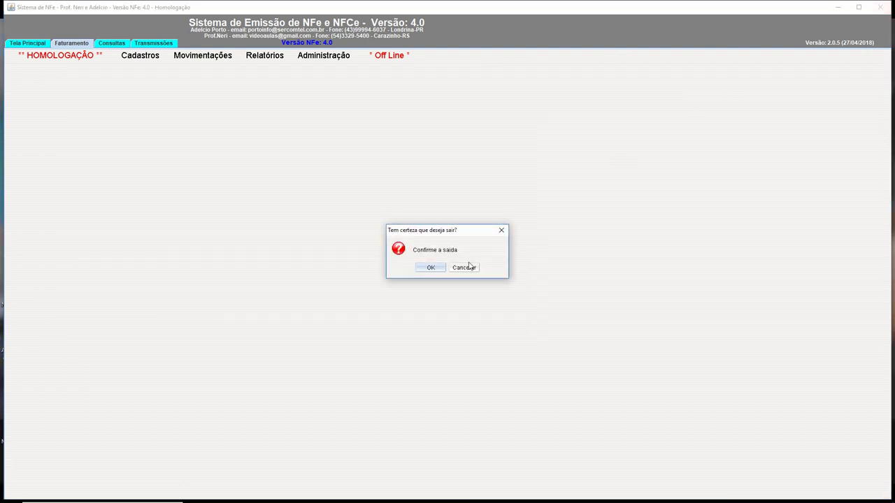
{"action": "left_click", "coordinate": [424, 270]}
Verify the NFeFacil 4.0 shortcut target includes caixa01, cancel unchanged, and relaunch it.
{"action": "double_click", "coordinate": [122, 156]}
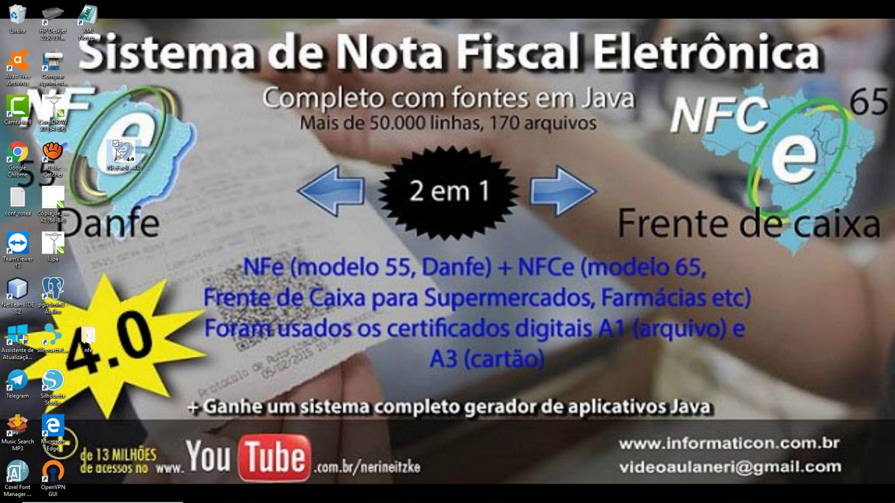
{"action": "right_click", "coordinate": [139, 144]}
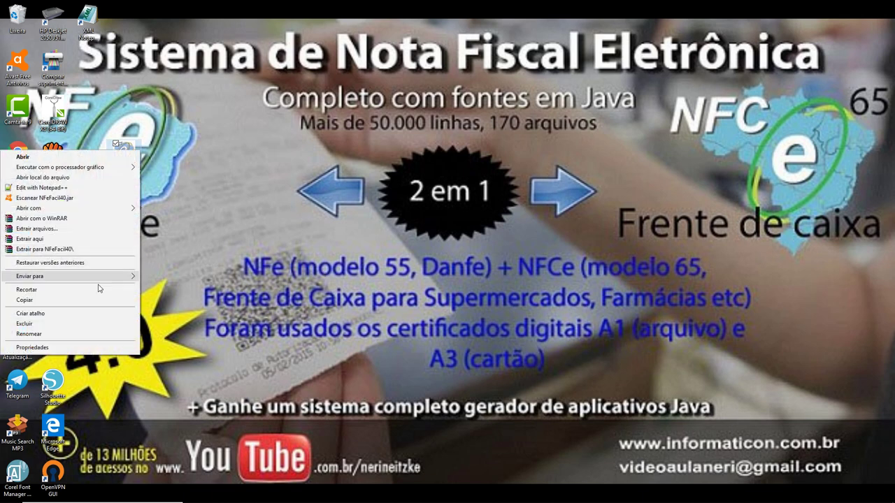
{"action": "left_click", "coordinate": [84, 349]}
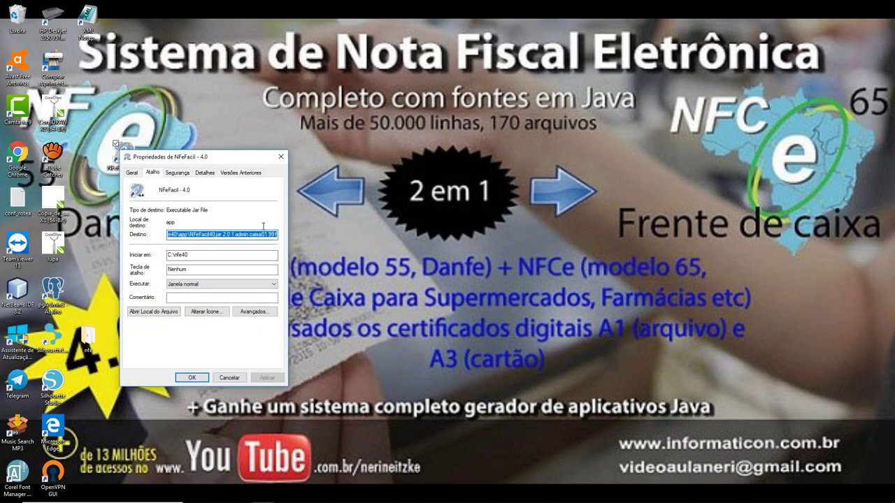
{"action": "left_click", "coordinate": [251, 236]}
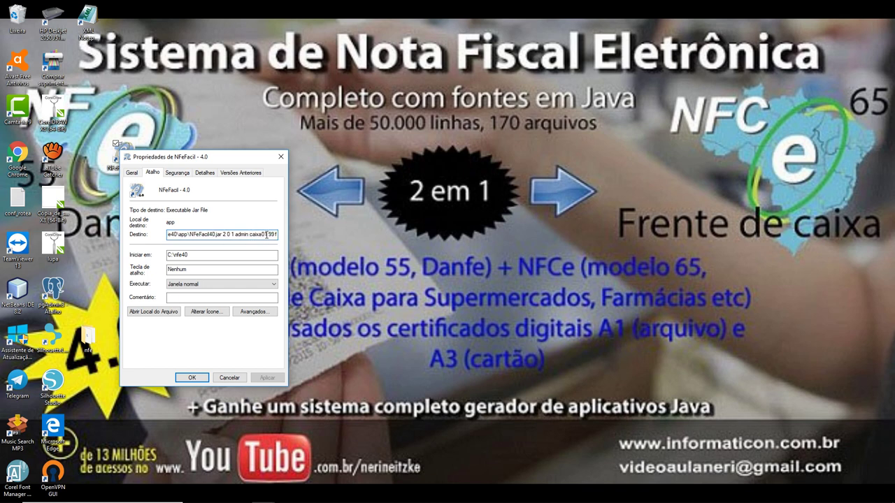
{"action": "left_click_drag", "start_coordinate": [266, 235], "coordinate": [250, 234]}
{"action": "left_click", "coordinate": [230, 378]}
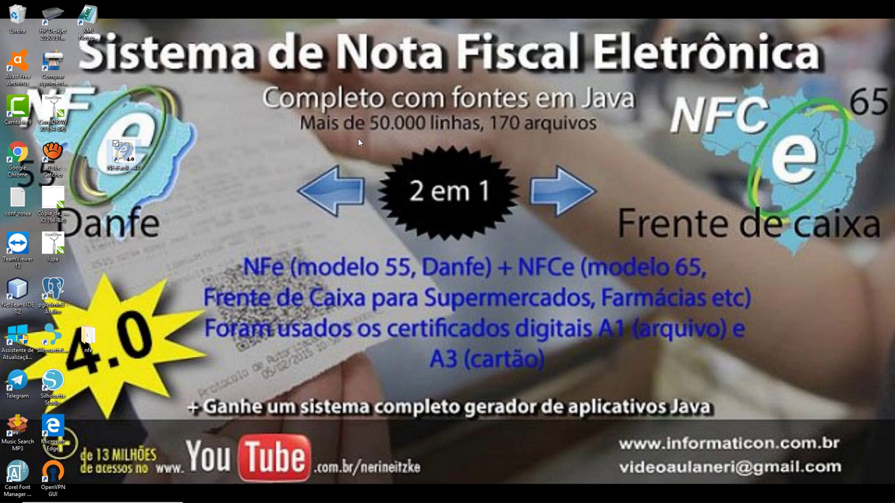
{"action": "double_click", "coordinate": [131, 148]}
Log in as caixa01 with its password under empresa 2 FEIJAO COM ARROZ.
{"action": "left_click", "coordinate": [294, 83]}
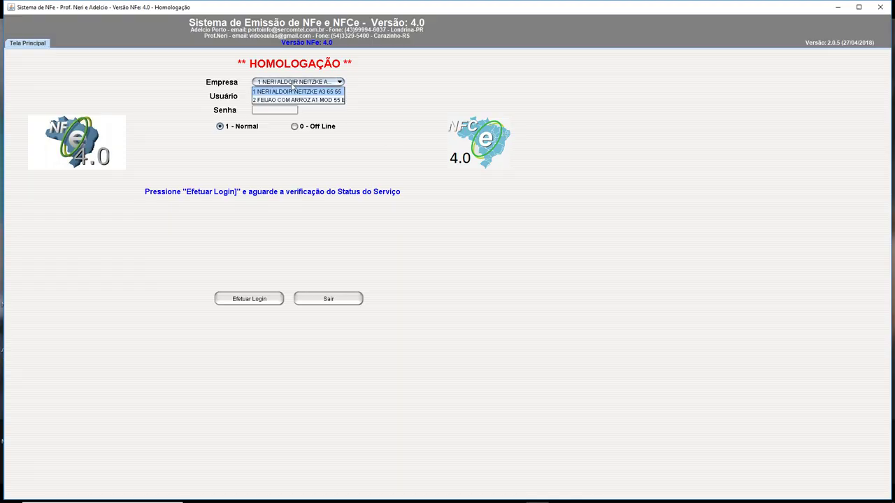
{"action": "left_click", "coordinate": [279, 100]}
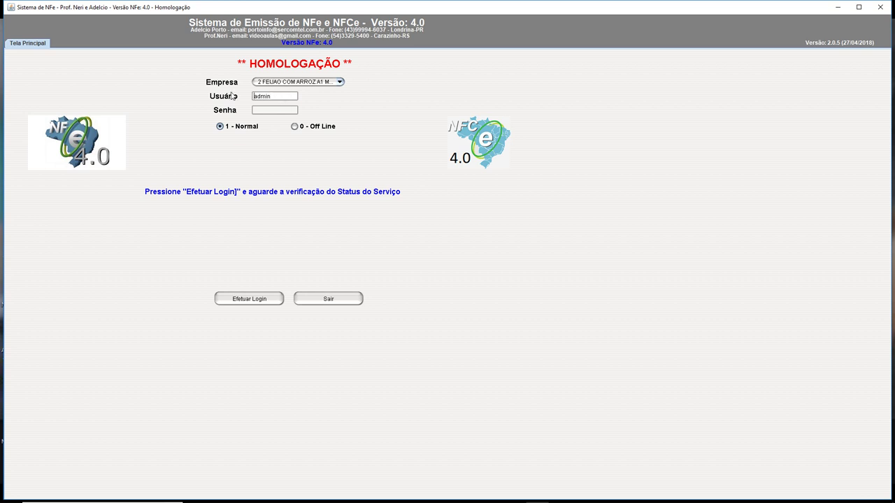
{"action": "double_click", "coordinate": [277, 97]}
{"action": "type", "text": "caixa01"}
{"action": "key", "text": "Tab"}
{"action": "type", "text": "1234567"}
{"action": "left_click", "coordinate": [255, 300]}
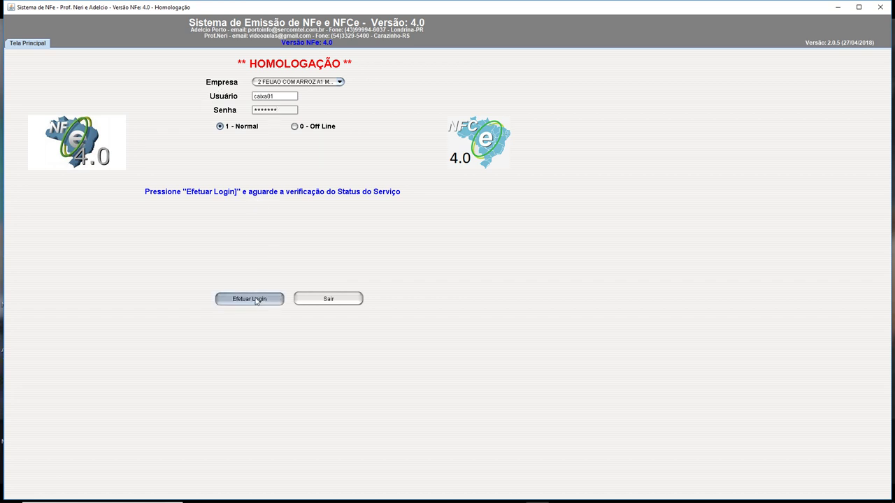